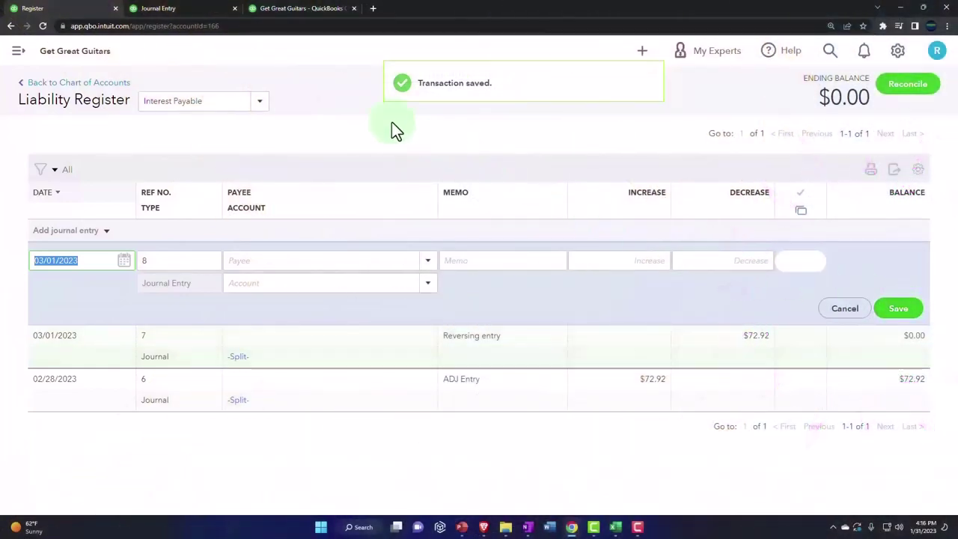
# - Rerun the Balance Sheet through 03/31/2023 and locate Interest Payable: 72.92 in February, 0.00 in March
pyautogui.click(189, 7)
pyautogui.scroll(5, 303, 332)
pyautogui.scroll(5, 303, 332)
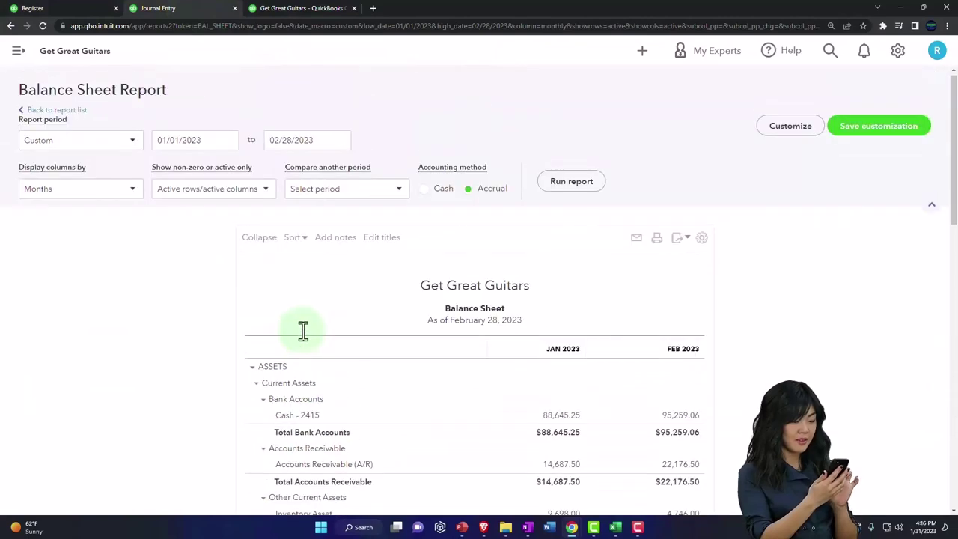
pyautogui.moveTo(313, 147); pyautogui.dragTo(270, 148)
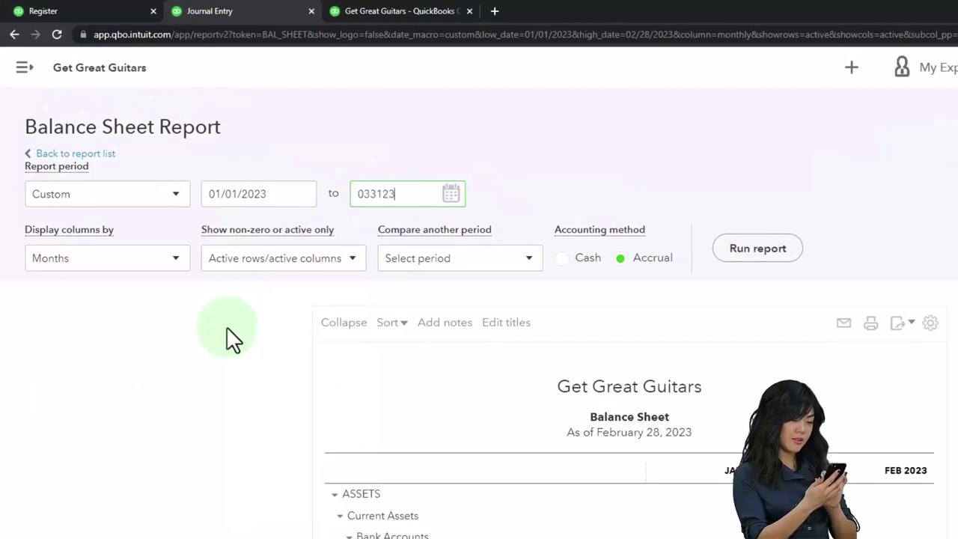
pyautogui.click(759, 251)
pyautogui.scroll(-3, 804, 337)
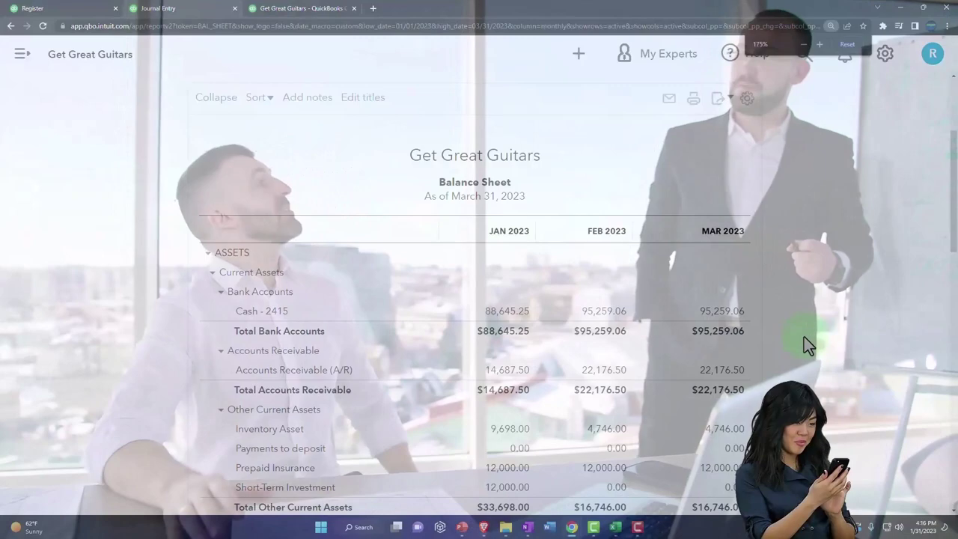
pyautogui.hotkey('ctrl', '+')
pyautogui.hotkey('ctrl', '+')
pyautogui.scroll(-6, 804, 337)
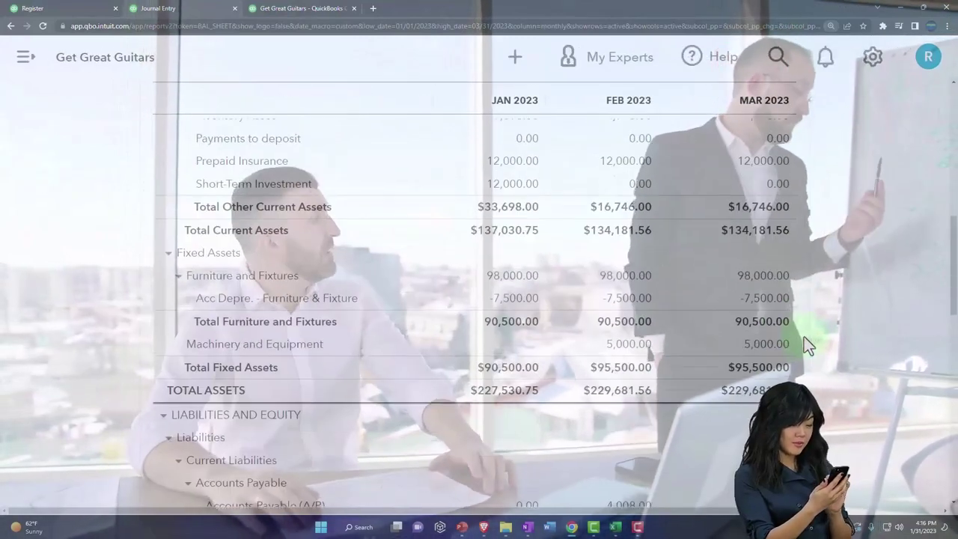
pyautogui.scroll(-5, 803, 337)
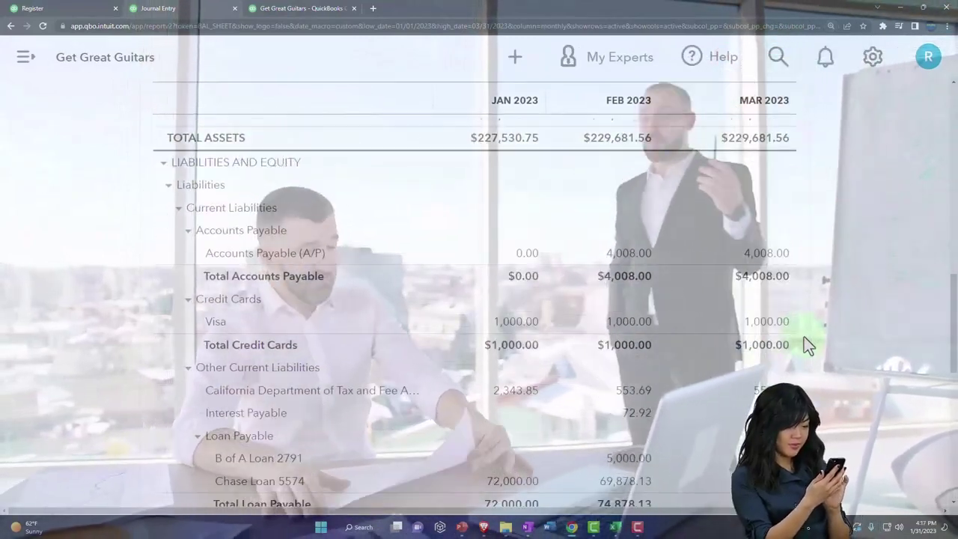
pyautogui.scroll(-3, 804, 337)
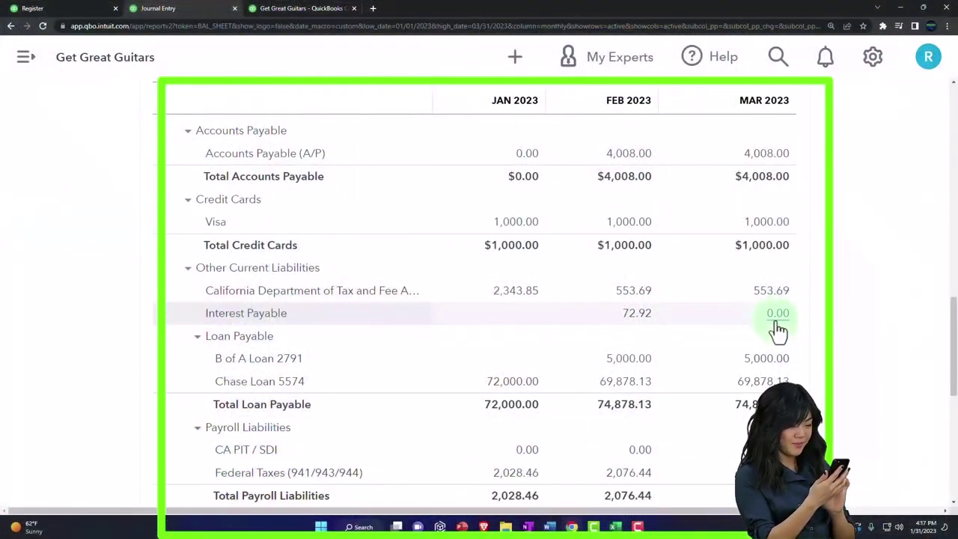
# - Drill into March Interest Payable, rerun its detail from 01/01/2023, then go back to the Balance Sheet
pyautogui.click(778, 315)
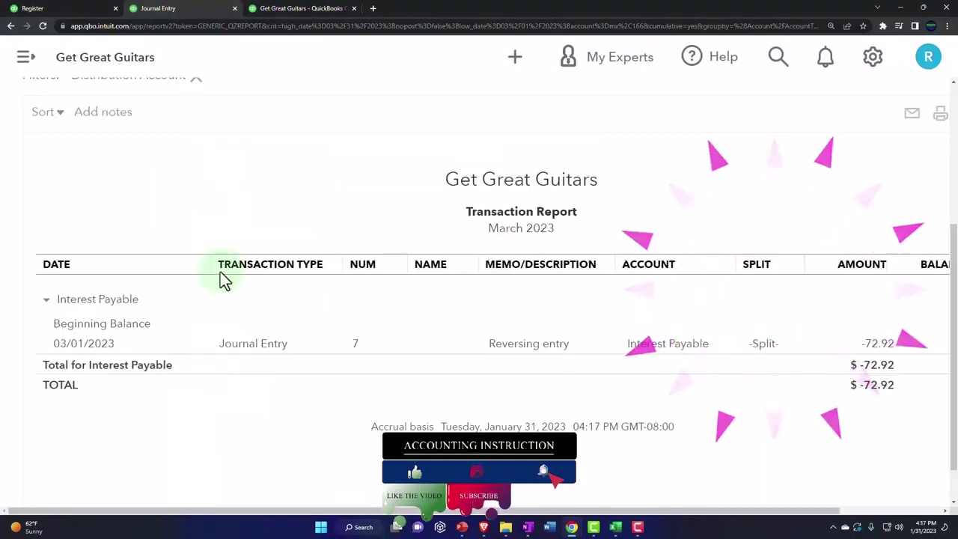
pyautogui.scroll(3, 225, 279)
pyautogui.click(269, 189)
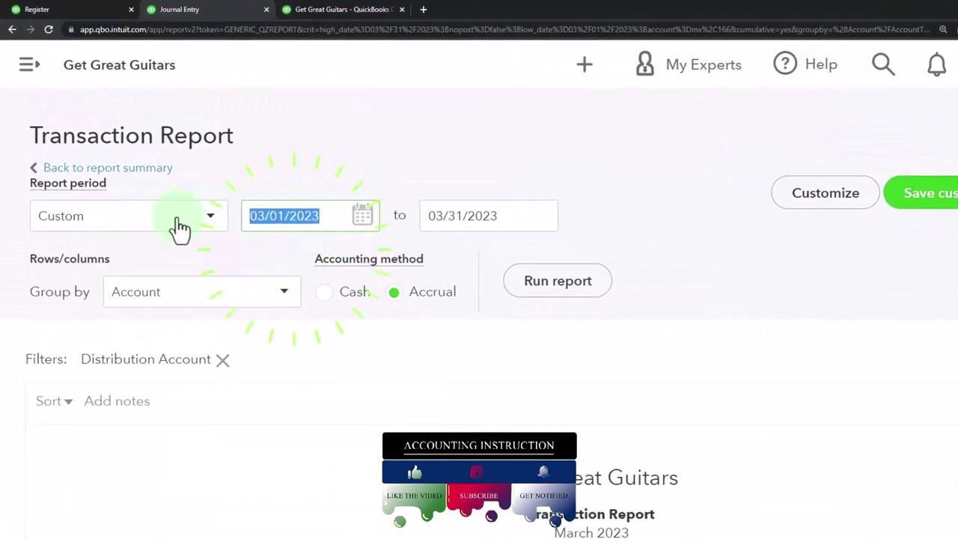
pyautogui.write('01012023')
pyautogui.press('Tab')
pyautogui.click(423, 276)
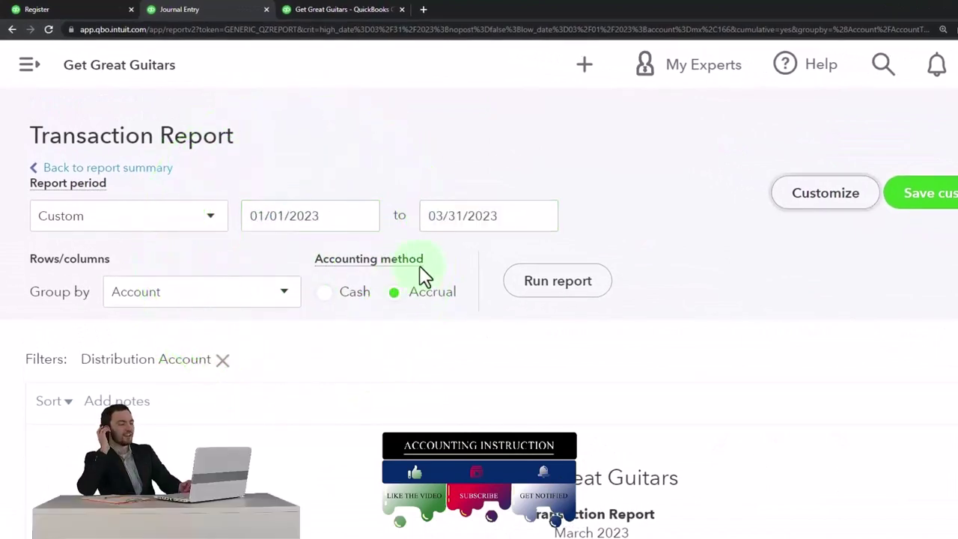
pyautogui.click(519, 288)
pyautogui.scroll(-3, 475, 366)
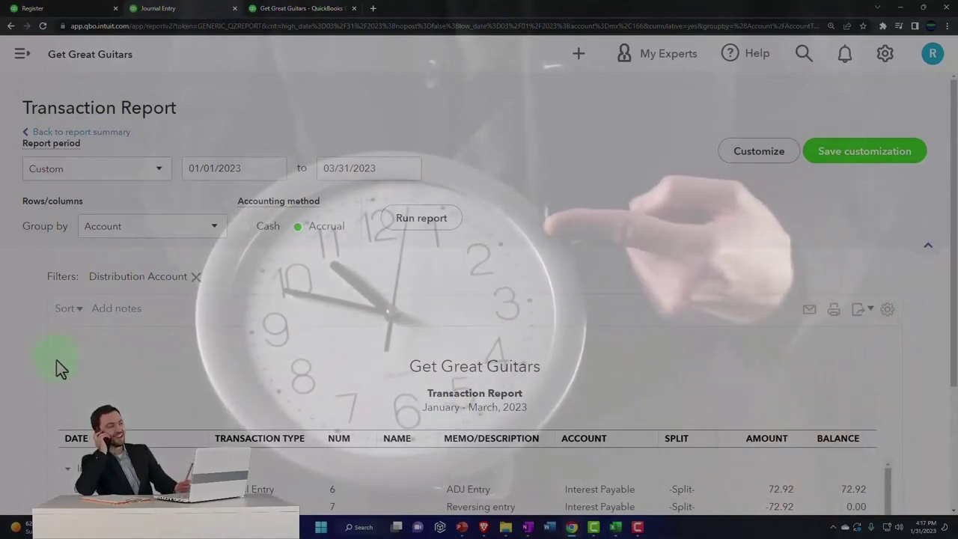
pyautogui.click(111, 134)
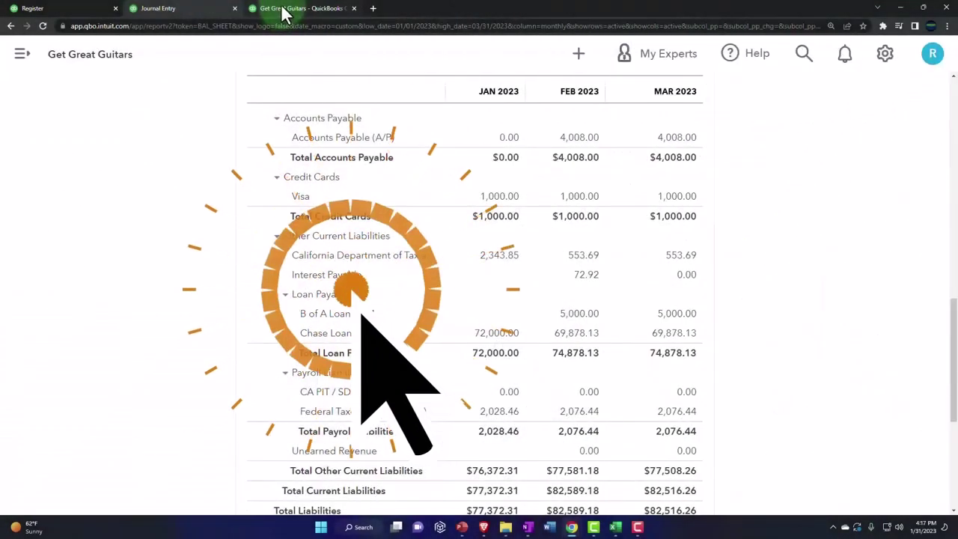
# - Rerun the Profit and Loss with end date 03/31/2023 and scroll to Interest Expense (-72.92 in March)
pyautogui.click(283, 10)
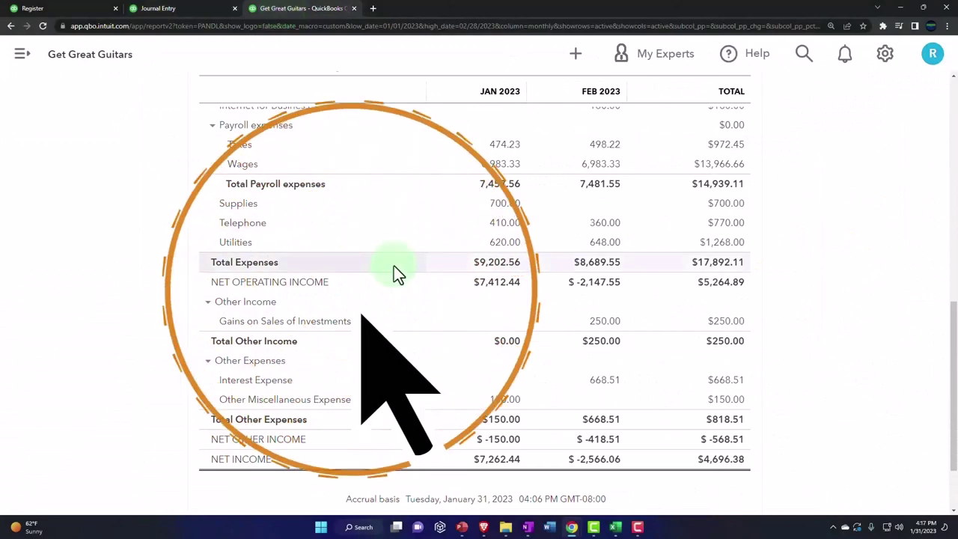
pyautogui.scroll(8, 404, 300)
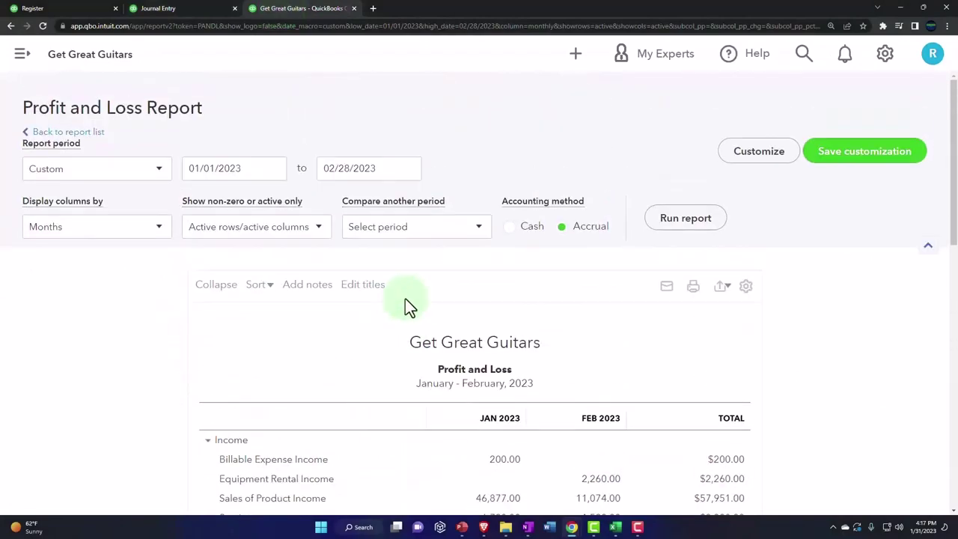
pyautogui.click(413, 184)
pyautogui.write('0331')
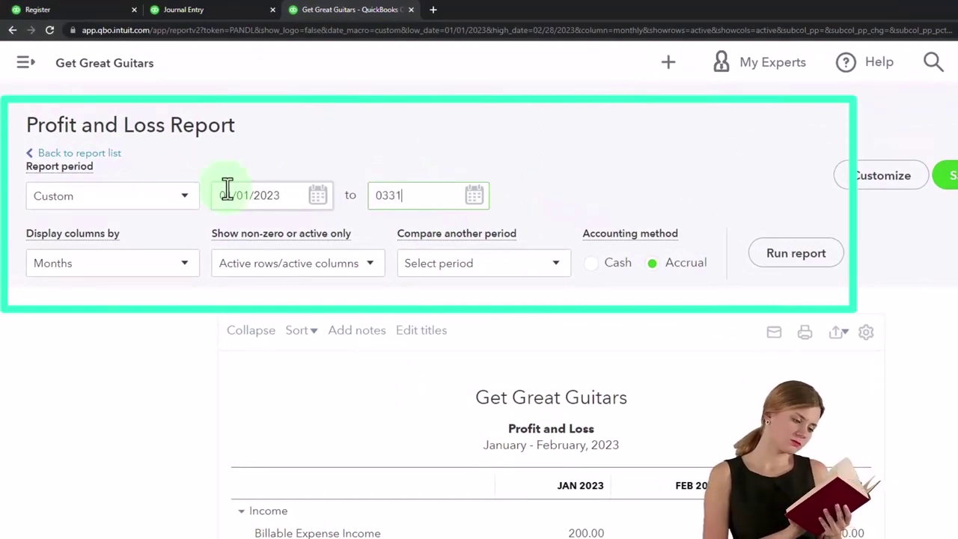
pyautogui.write('23')
pyautogui.click(788, 254)
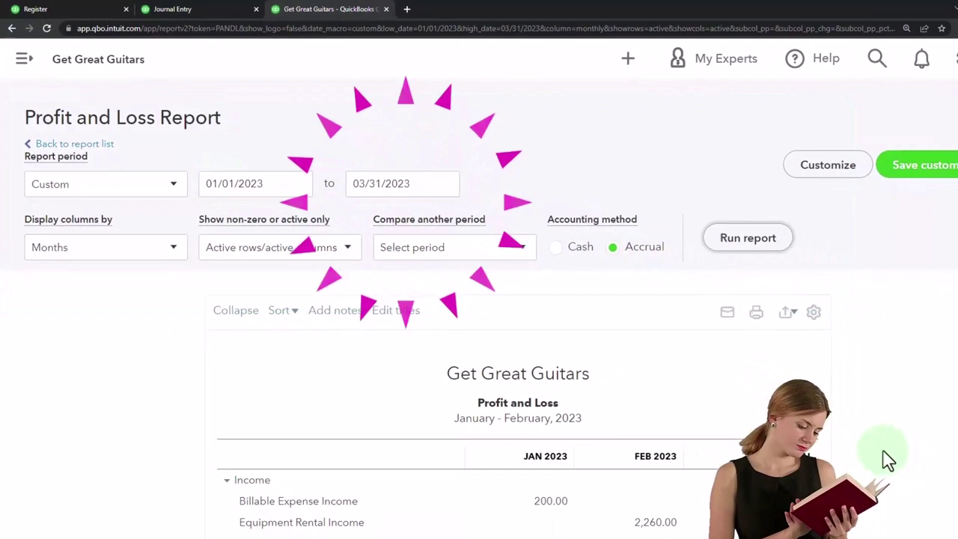
pyautogui.scroll(-4, 883, 460)
pyautogui.scroll(-5, 637, 361)
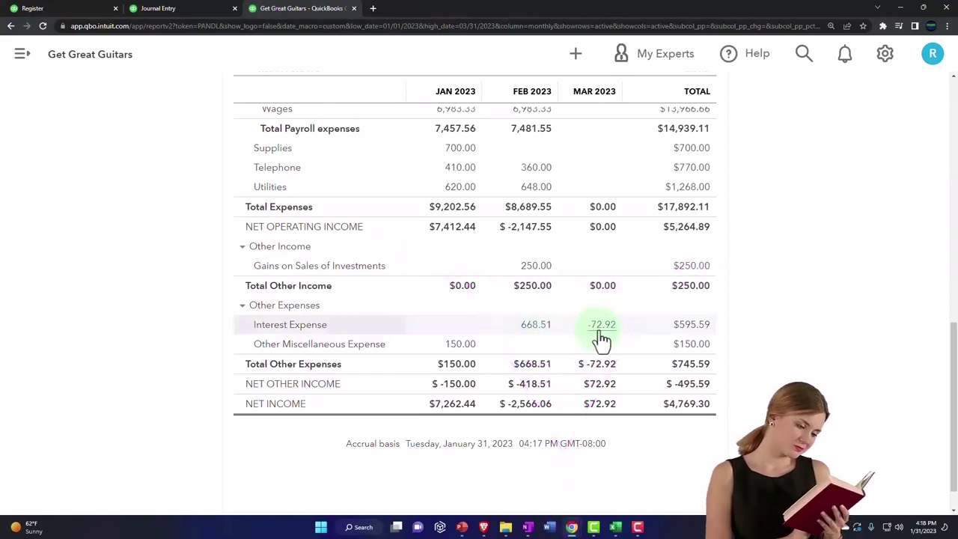
pyautogui.click(680, 327)
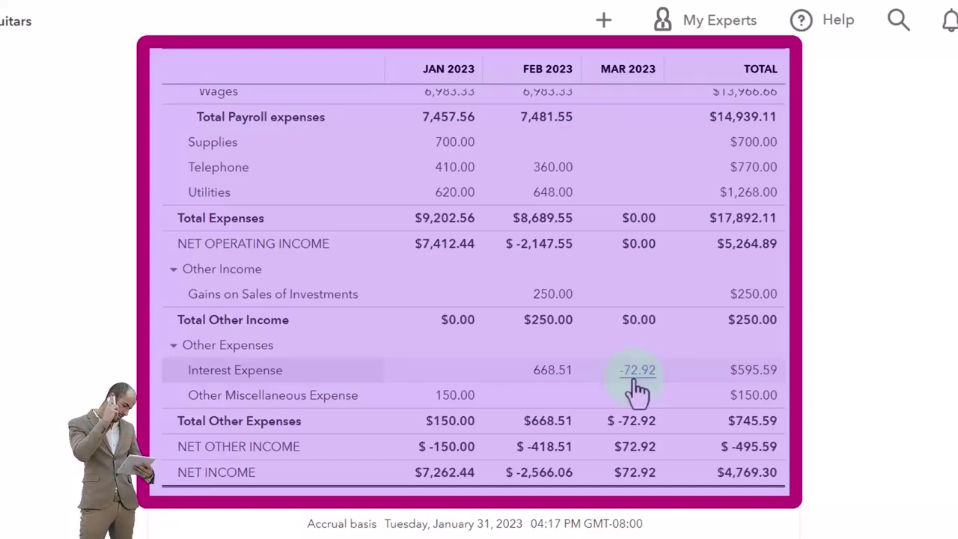
# - Drill into March's -72.92 Interest Expense and rerun the detail for 01/01/2023–03/31/2023, totaling $595.59
pyautogui.click(636, 370)
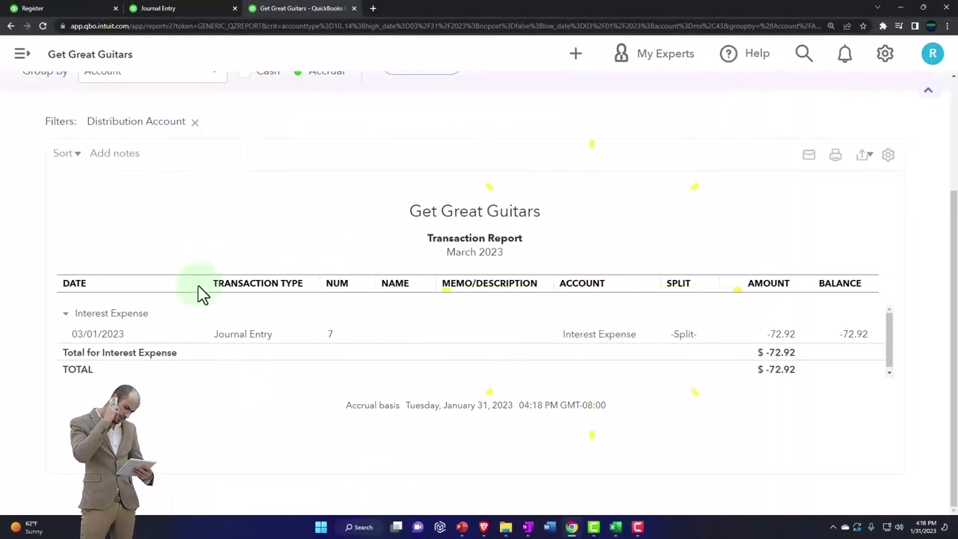
pyautogui.scroll(2, 202, 269)
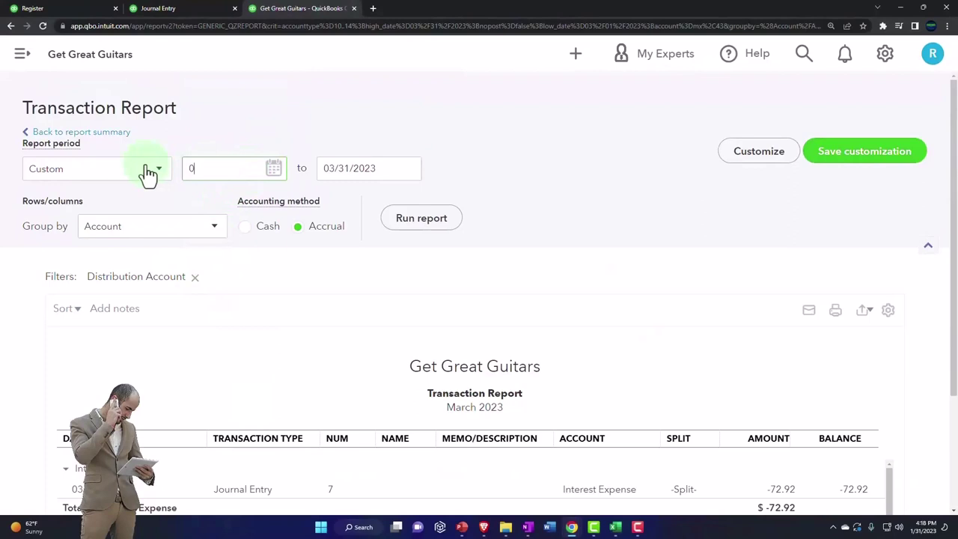
pyautogui.click(439, 235)
pyautogui.scroll(-2, 722, 357)
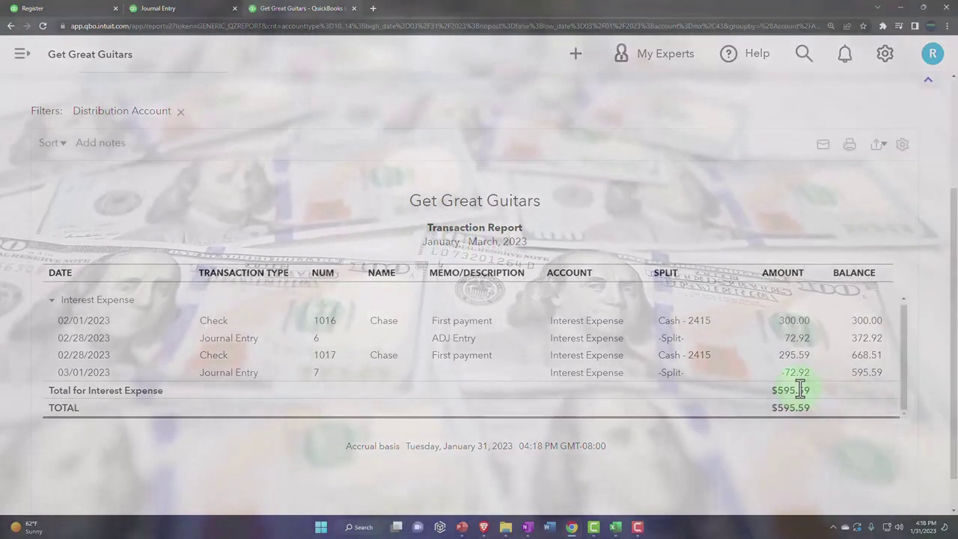
pyautogui.click(615, 527)
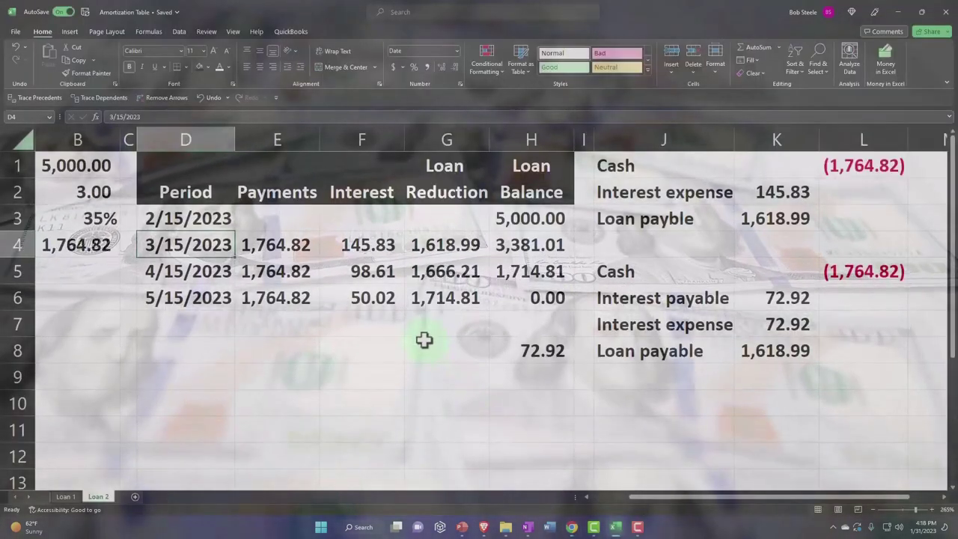
pyautogui.moveTo(723, 171); pyautogui.dragTo(827, 207)
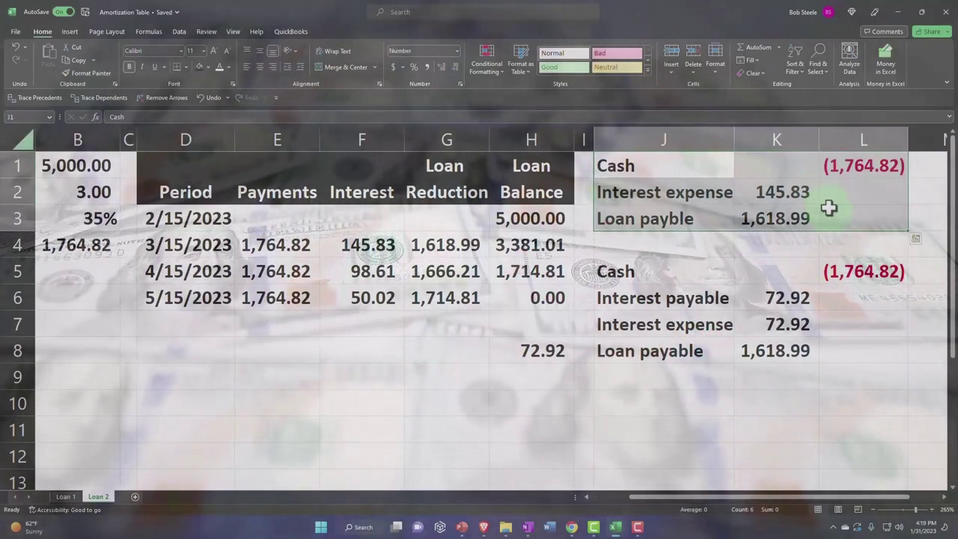
pyautogui.moveTo(653, 190); pyautogui.dragTo(778, 192)
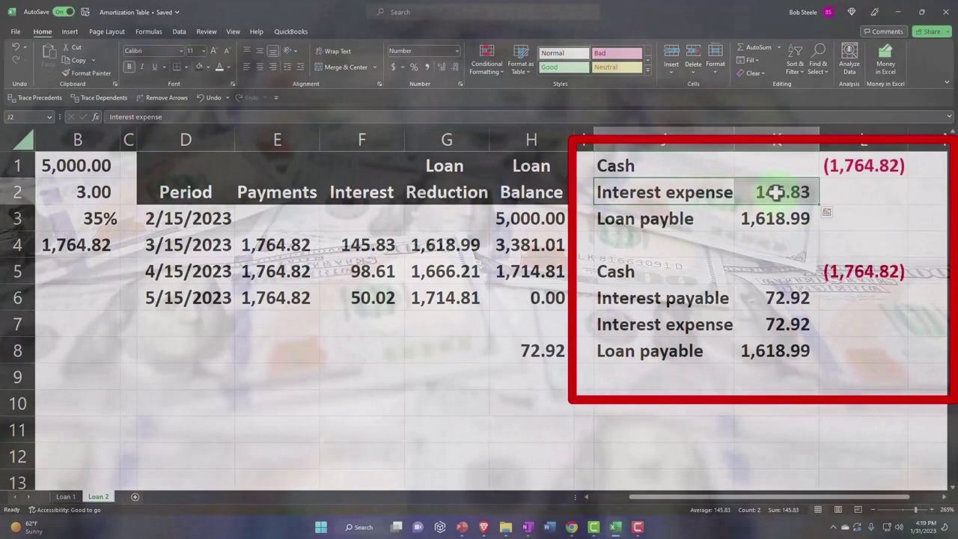
pyautogui.click(783, 193)
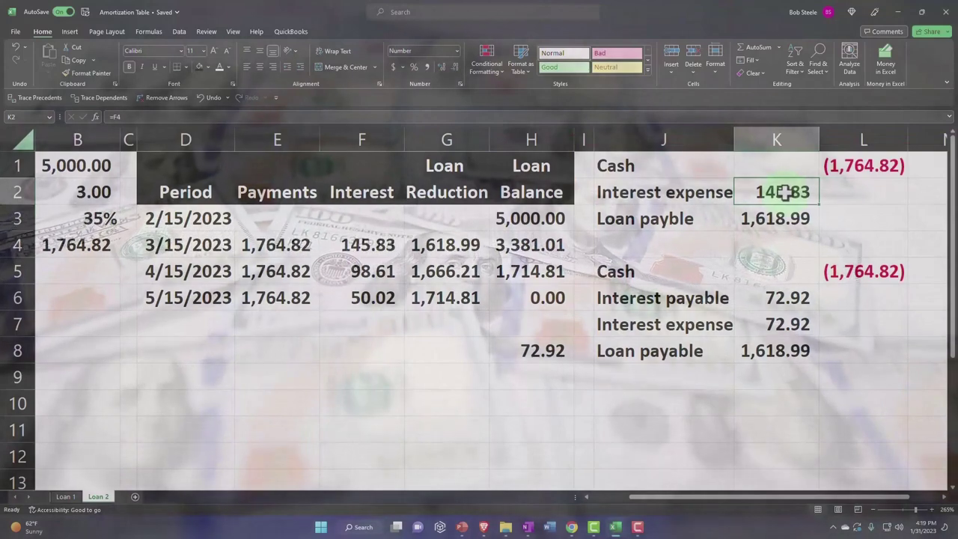
pyautogui.moveTo(727, 324); pyautogui.dragTo(765, 325)
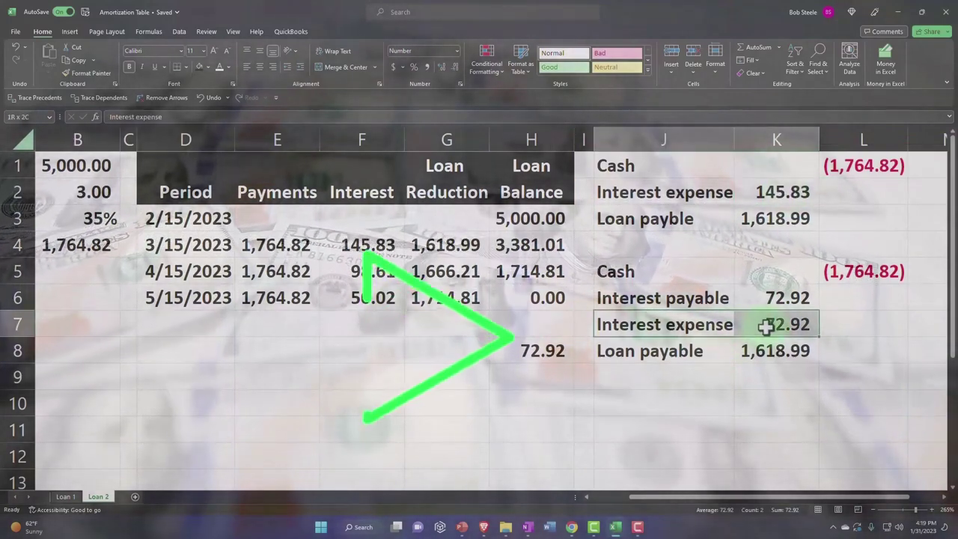
pyautogui.moveTo(667, 192); pyautogui.dragTo(782, 193)
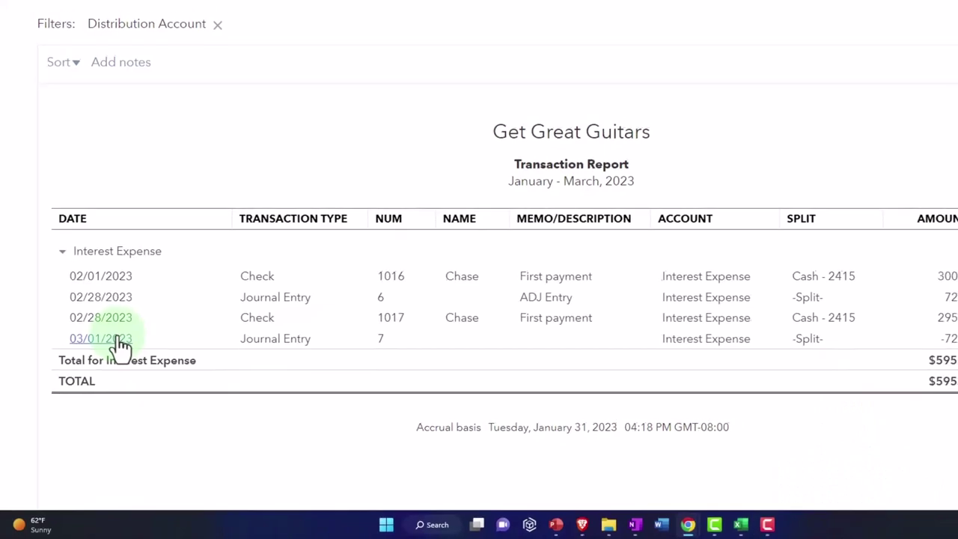
# - Drill into the 03/01/2023 Interest Expense activity, leaving journal entry 7's -72.92 as the total
pyautogui.click(120, 336)
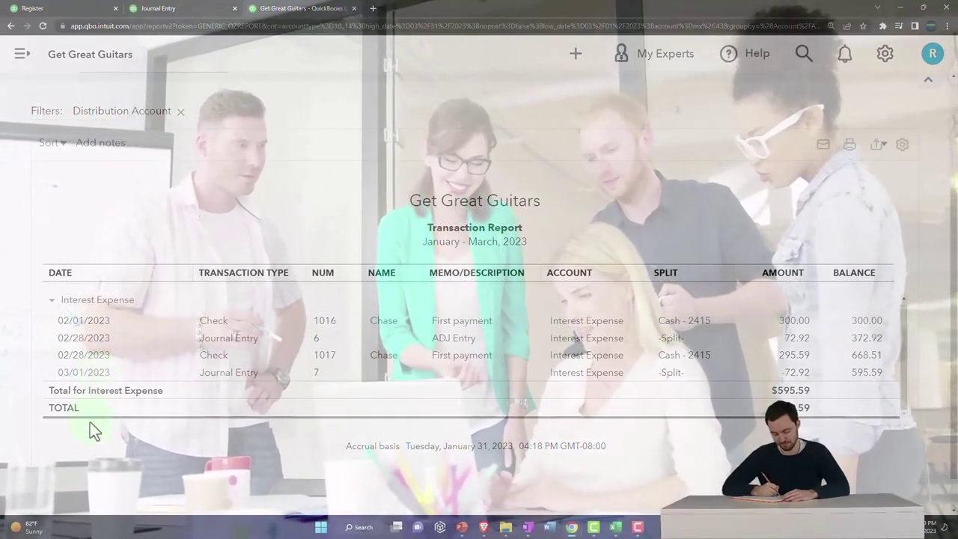
pyautogui.scroll(3, 90, 422)
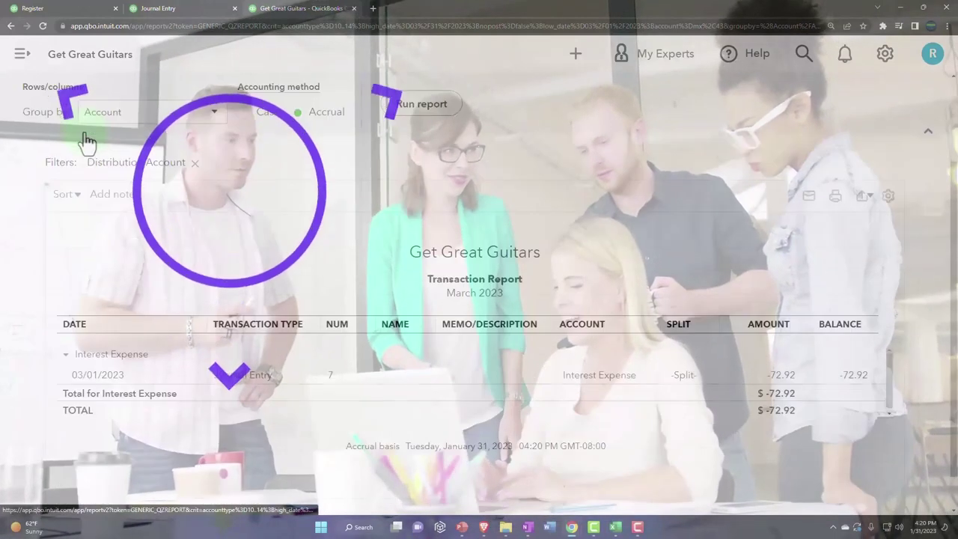
pyautogui.scroll(2, 110, 261)
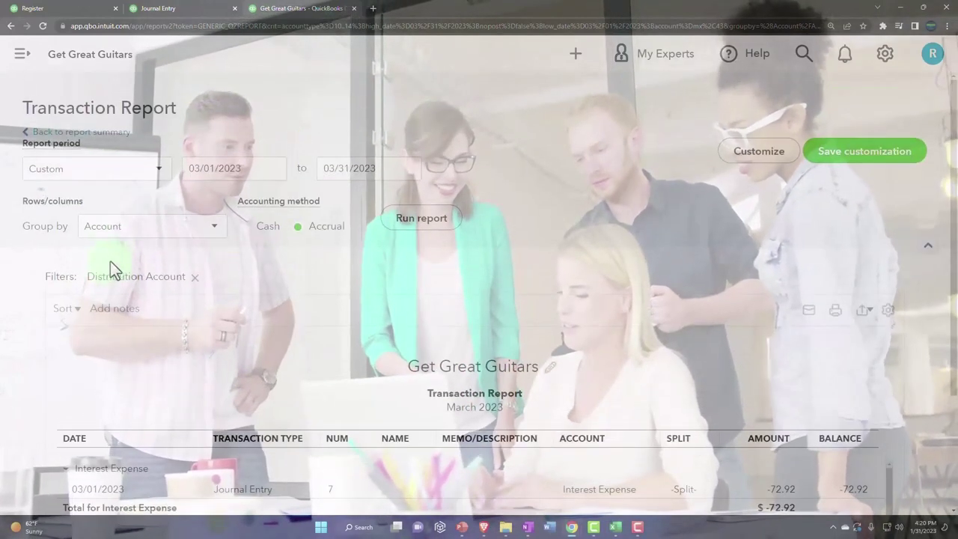
# - Return to the Profit and Loss summary and reload the QuickBooks page
pyautogui.click(110, 141)
pyautogui.scroll(-10, 111, 262)
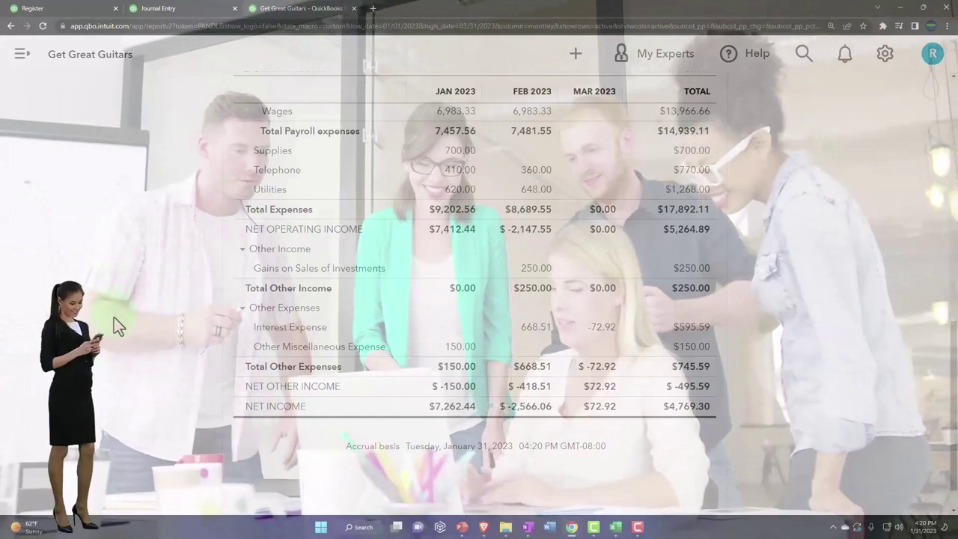
pyautogui.scroll(3, 114, 318)
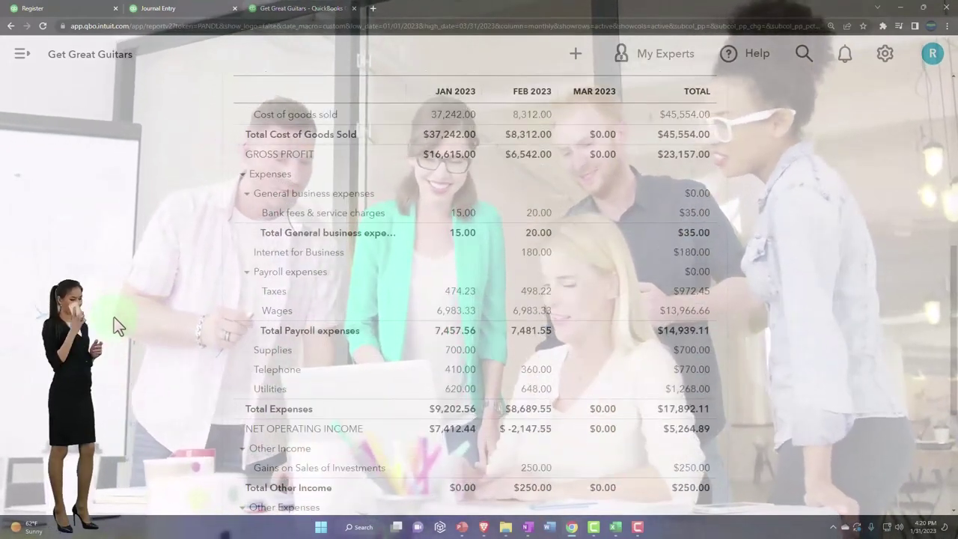
pyautogui.scroll(8, 120, 342)
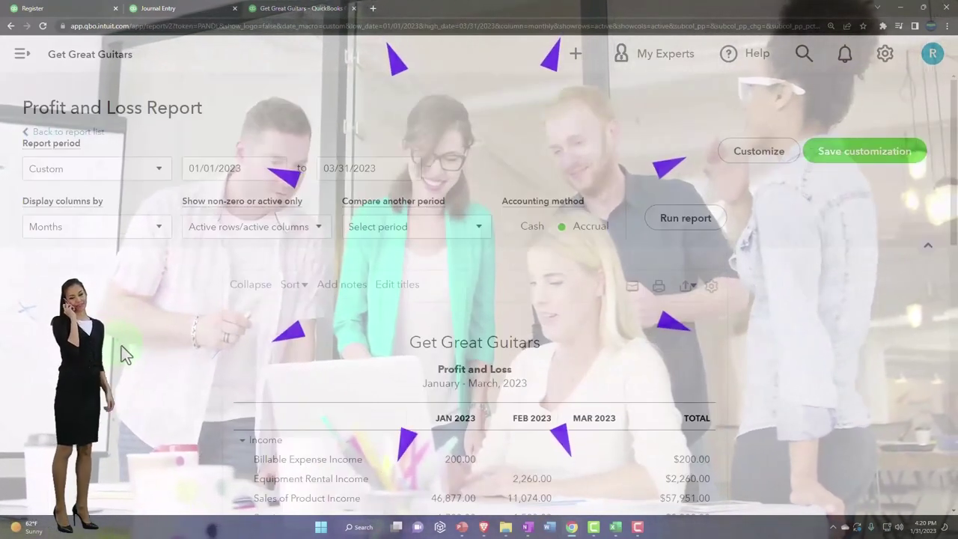
pyautogui.rightClick(312, 13)
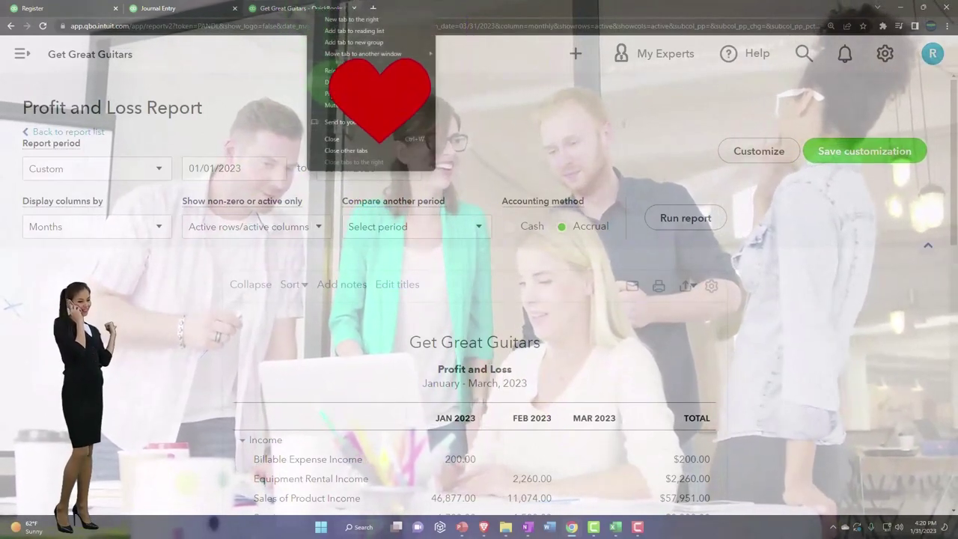
pyautogui.click(333, 71)
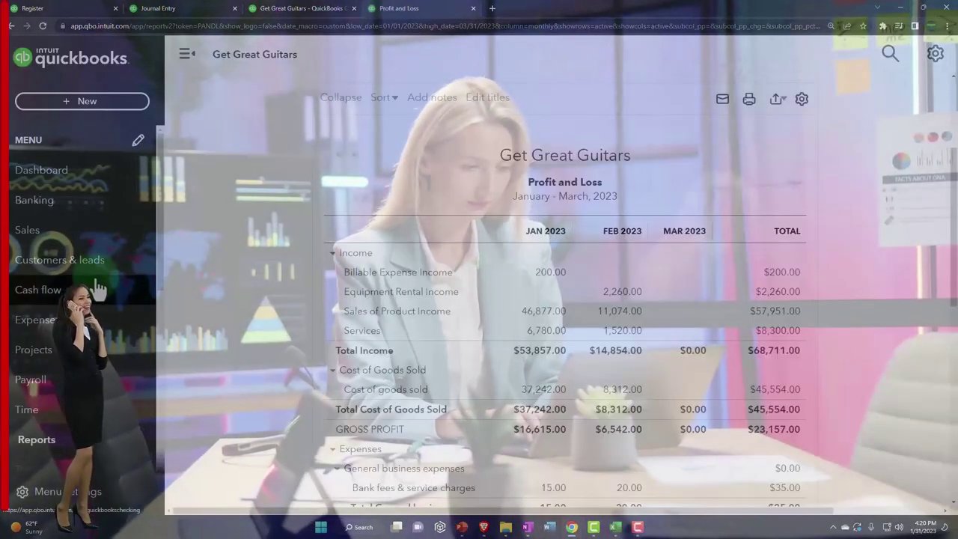
# - Search Reports for 'jour' and open the Journal report
pyautogui.scroll(-1, 89, 279)
pyautogui.scroll(-2, 88, 279)
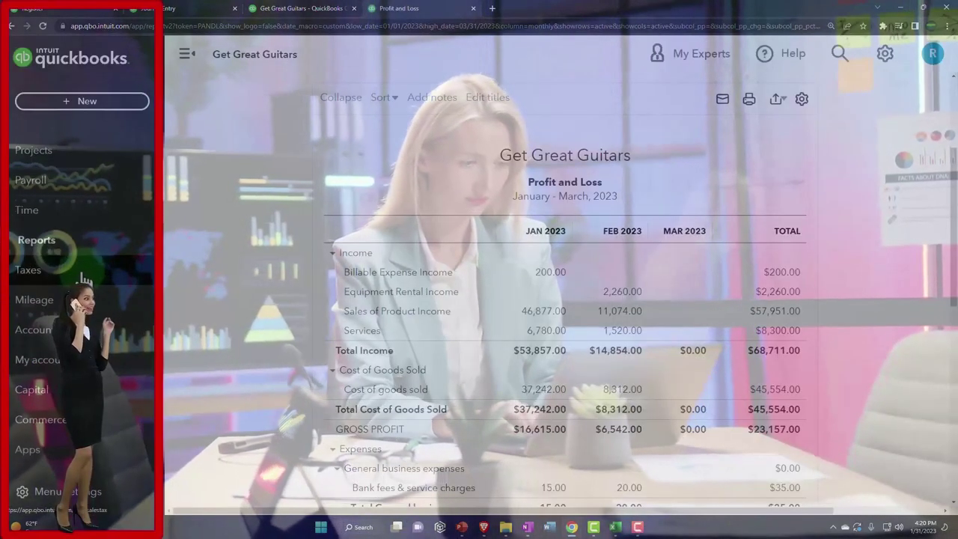
pyautogui.click(37, 244)
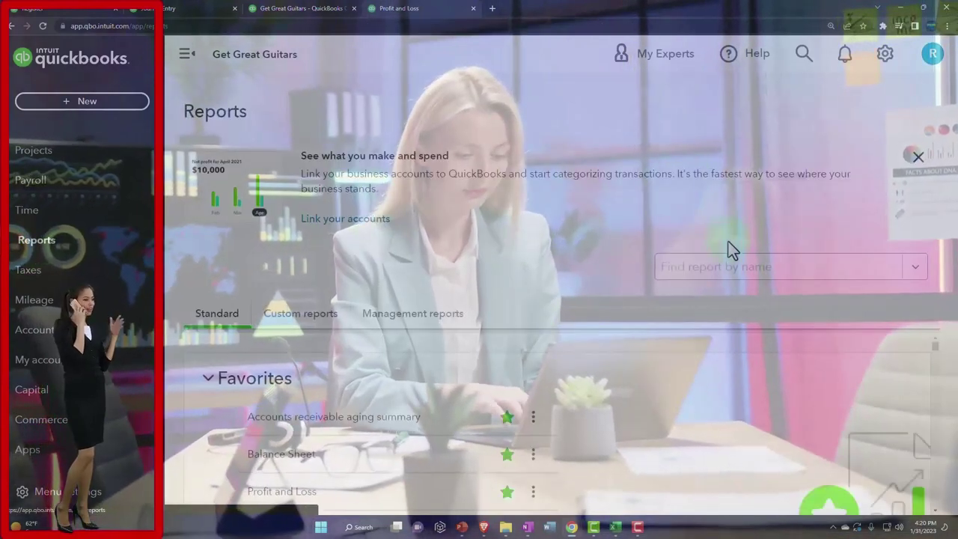
pyautogui.click(724, 271)
pyautogui.write('jo')
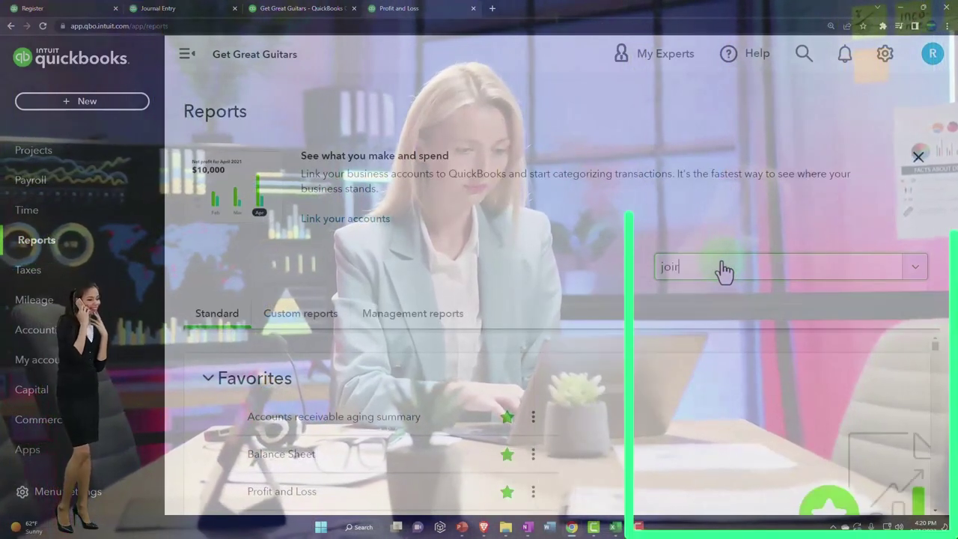
pyautogui.press('BackSpace')
pyautogui.write('our')
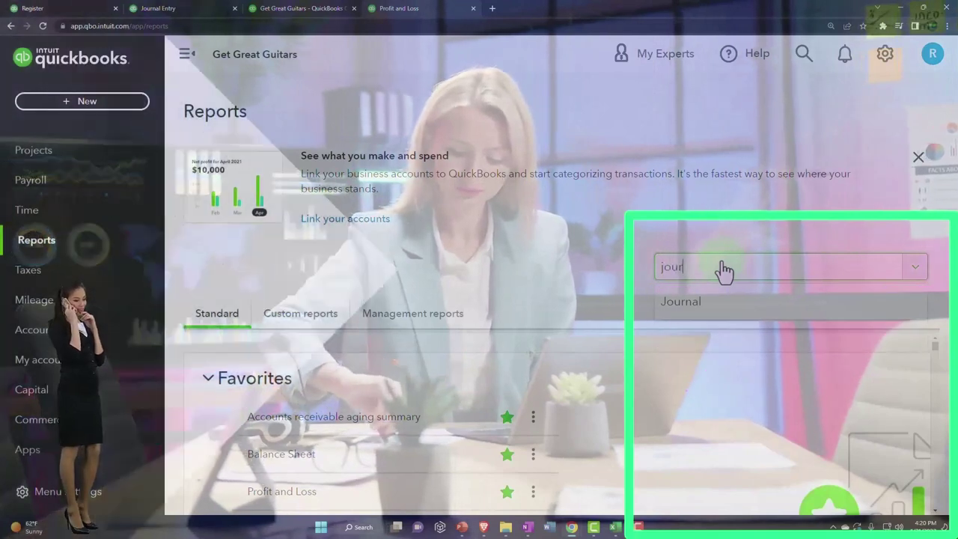
pyautogui.press('Return')
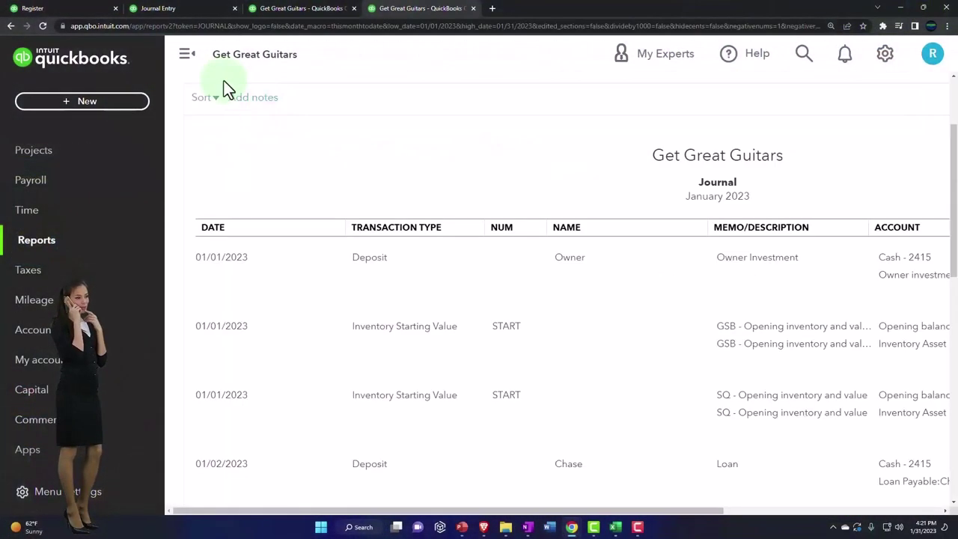
# - Collapse the sidebar and run the Journal report for 02/28/2023 through 02/28/2023
pyautogui.click(189, 59)
pyautogui.scroll(1, 180, 263)
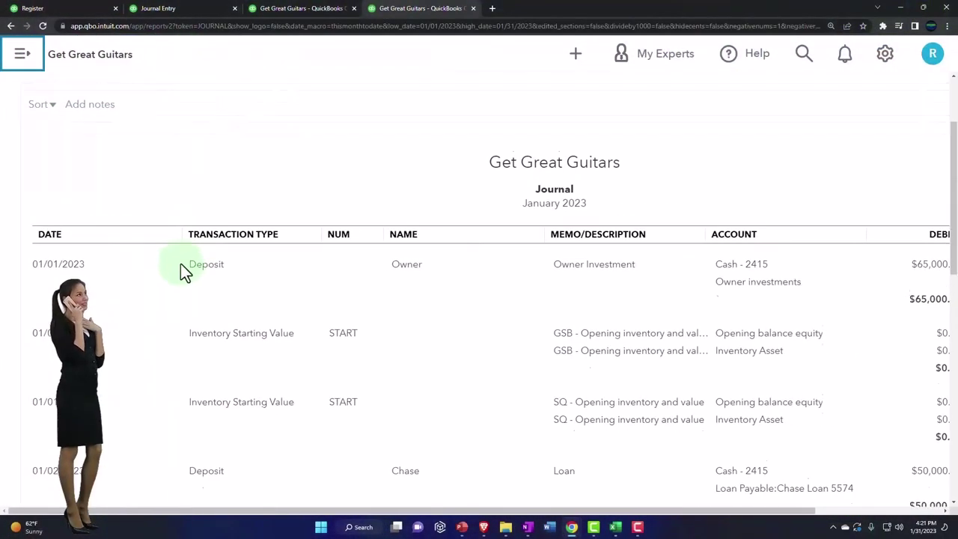
pyautogui.scroll(2, 180, 263)
pyautogui.click(251, 171)
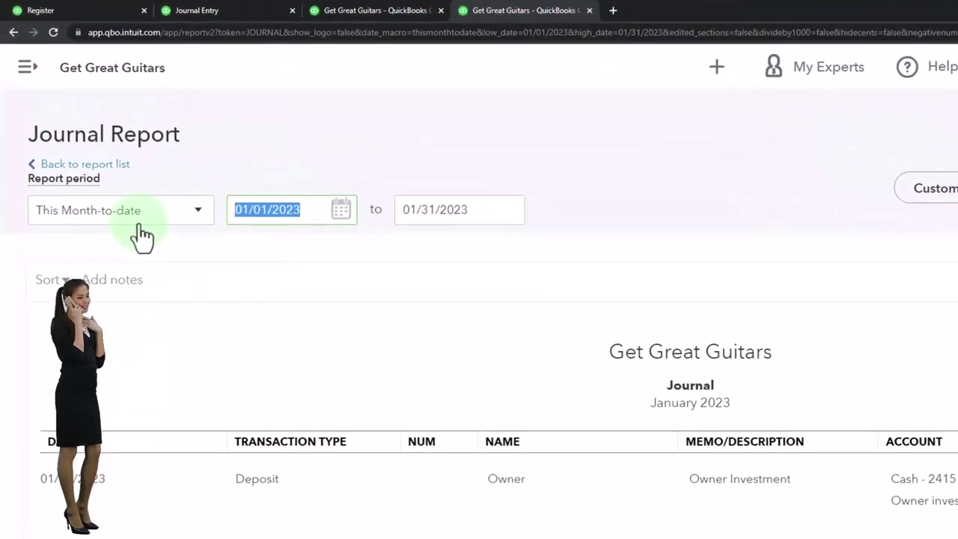
pyautogui.write('02/28/2')
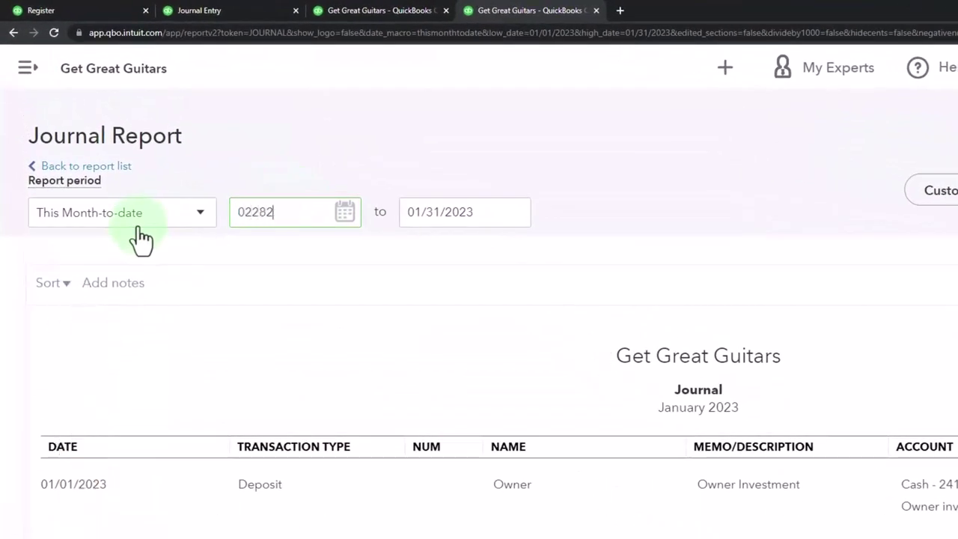
pyautogui.write('023')
pyautogui.press('Tab')
pyautogui.write('02282023')
pyautogui.press('Return')
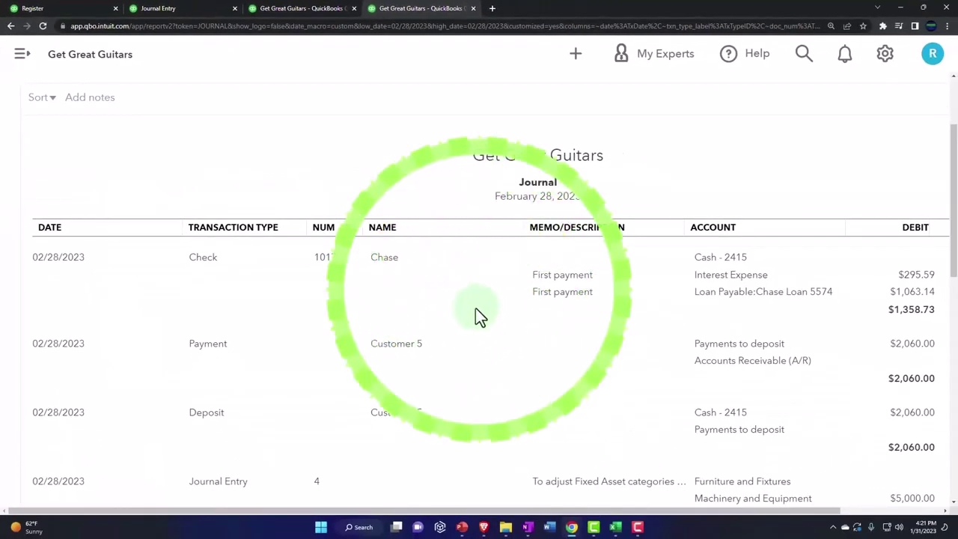
pyautogui.scroll(-3, 479, 316)
pyautogui.scroll(3, 242, 389)
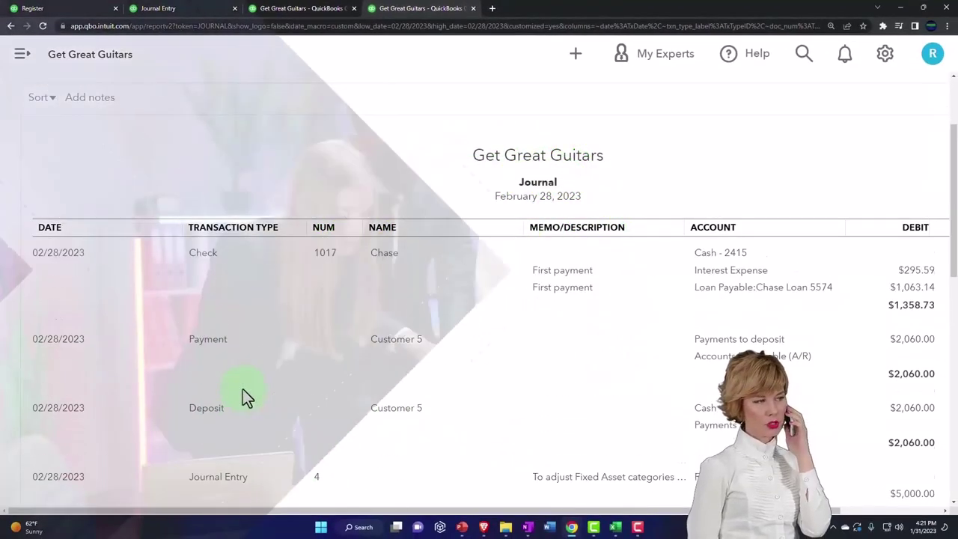
pyautogui.scroll(4, 274, 385)
# - Add a Transaction Type filter of Journal Entry to the Journal report and rerun it
pyautogui.click(752, 153)
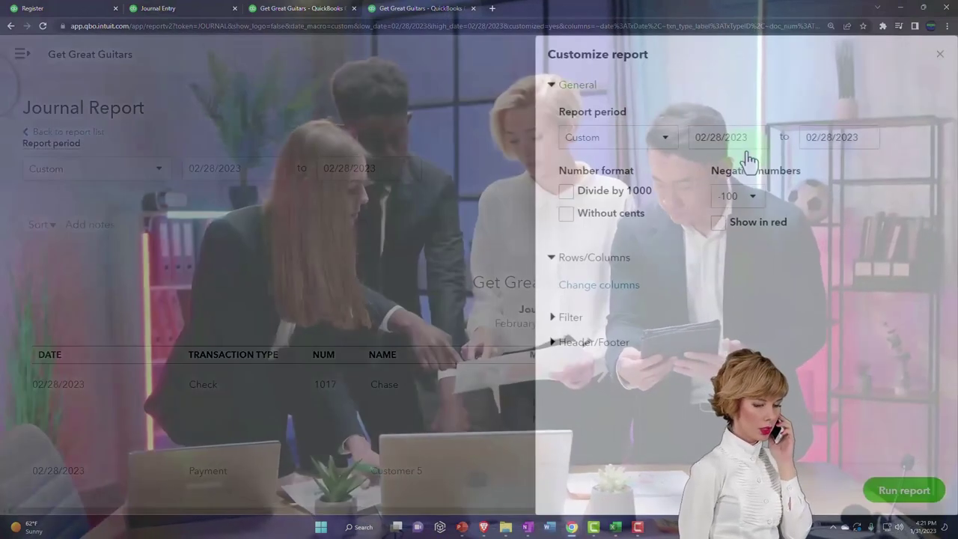
pyautogui.click(562, 321)
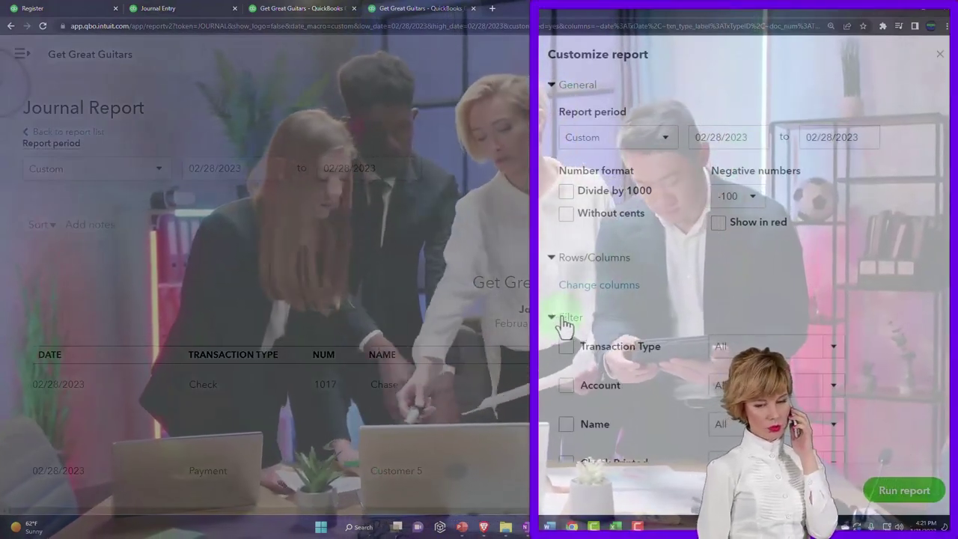
pyautogui.click(566, 346)
pyautogui.click(832, 350)
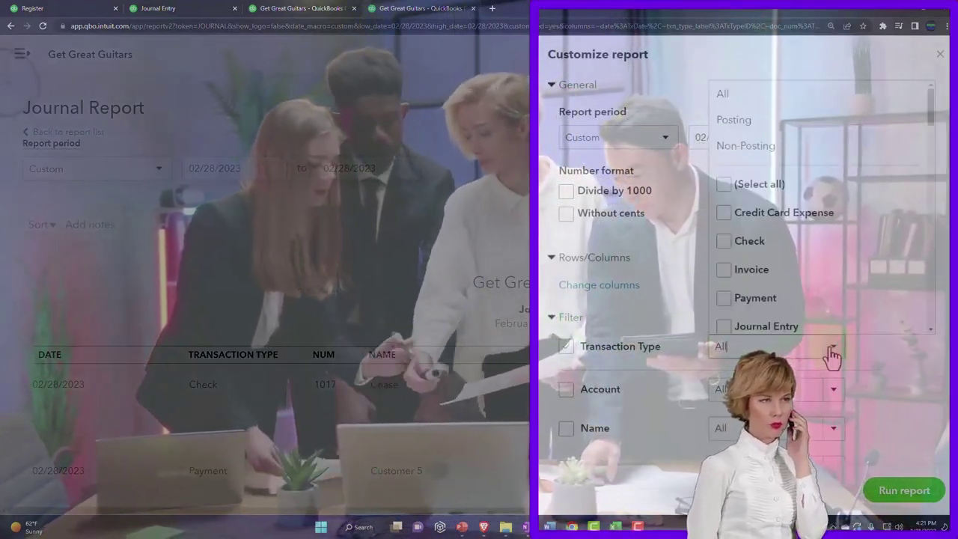
pyautogui.click(753, 322)
pyautogui.click(894, 489)
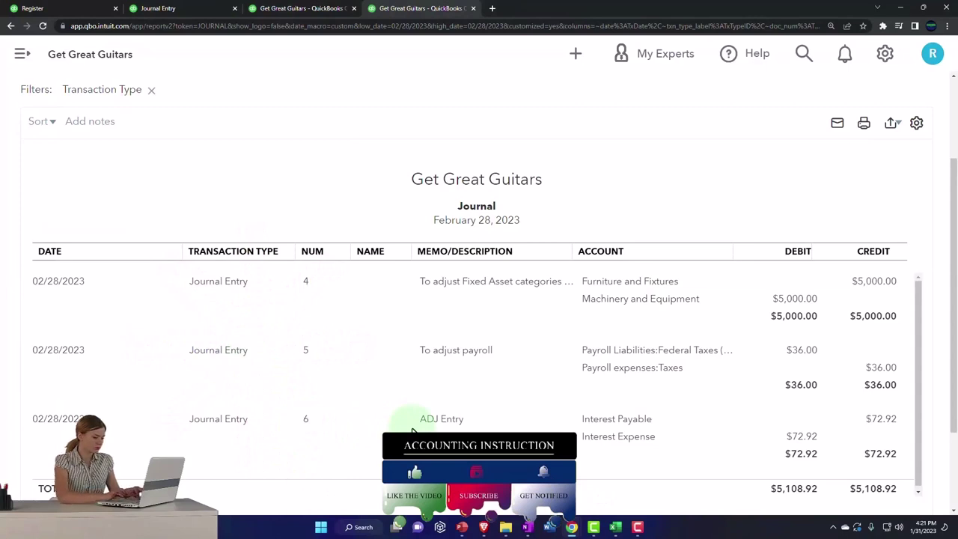
# - Change the start date to 03/01/2023 so only entry 7's $72.92 reversal shows
pyautogui.scroll(3, 381, 222)
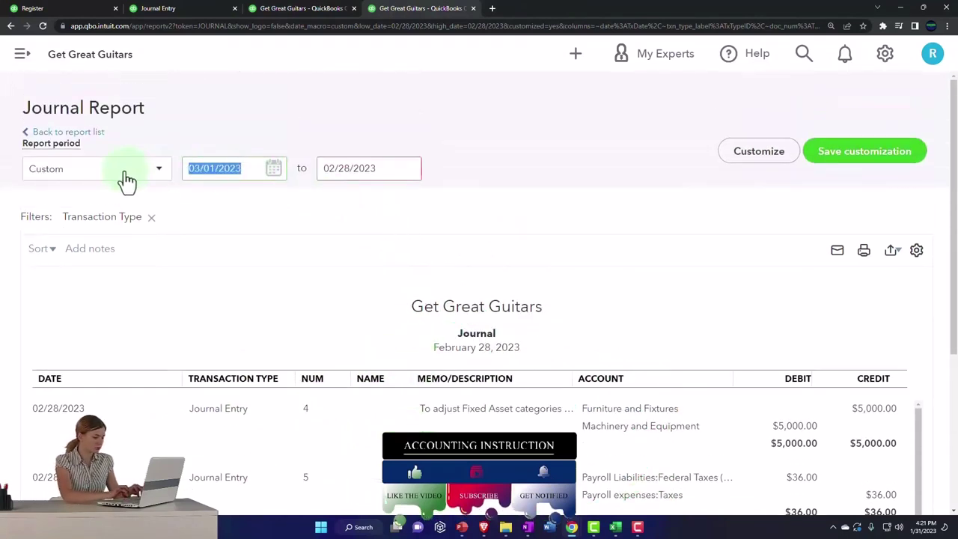
pyautogui.press('Tab')
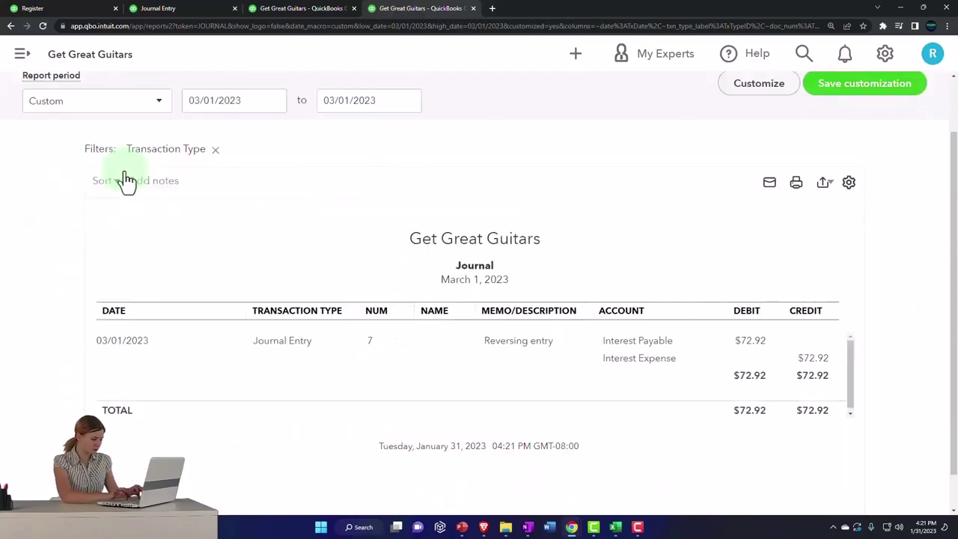